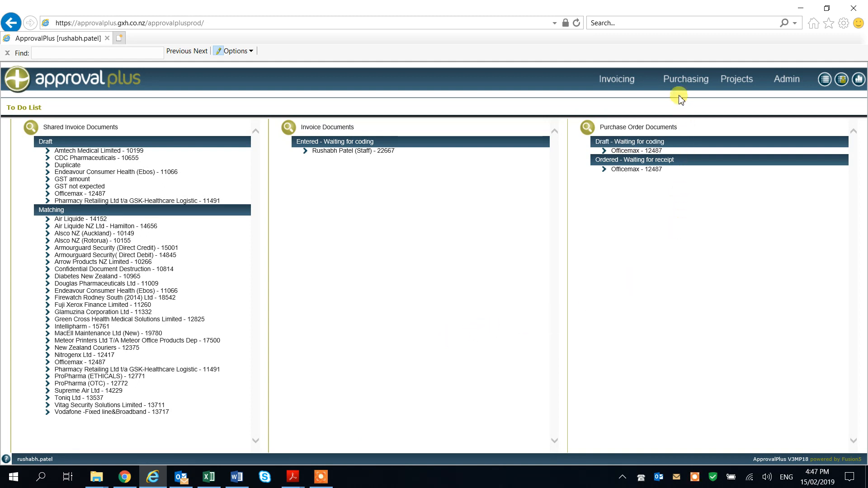
Create a new purchase order and set its company code to M25 - Baymed Group (2013) Limited
{"action": "mouse_move", "coordinate": [680, 82]}
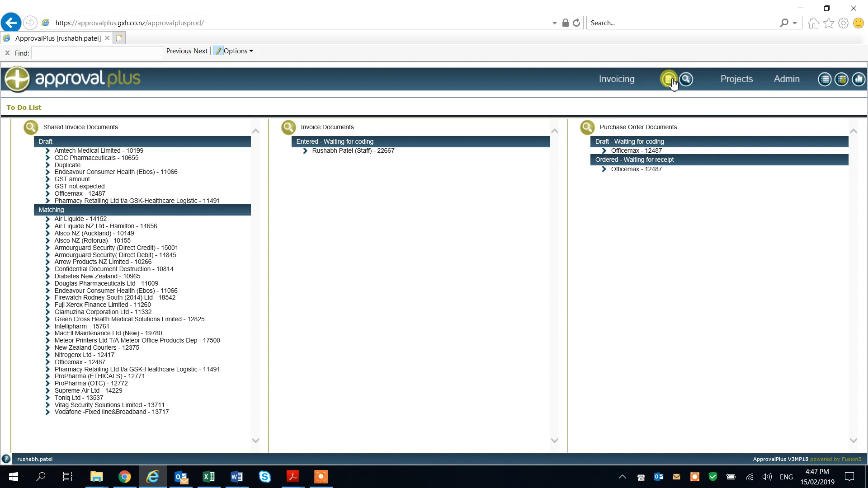
{"action": "left_click", "coordinate": [671, 84]}
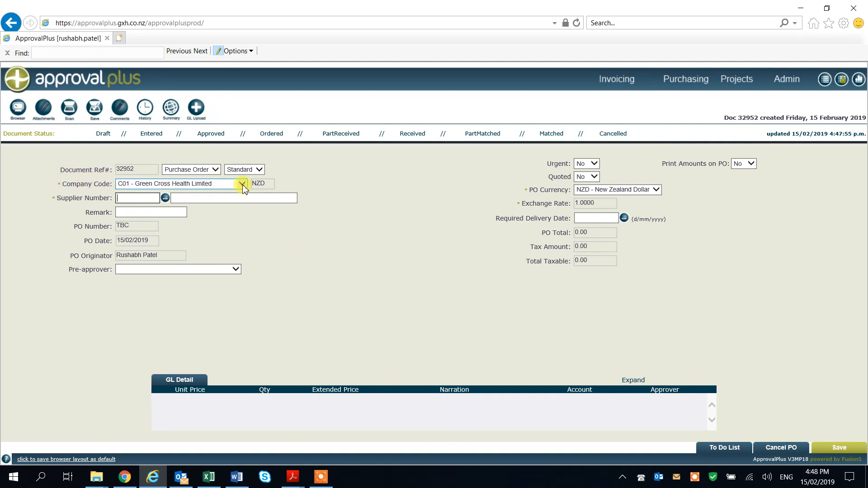
{"action": "left_click", "coordinate": [207, 186]}
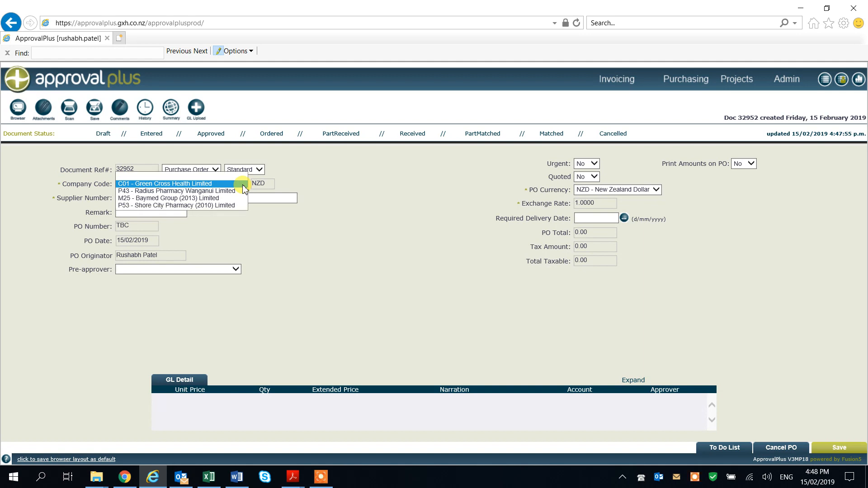
{"action": "left_click", "coordinate": [208, 199]}
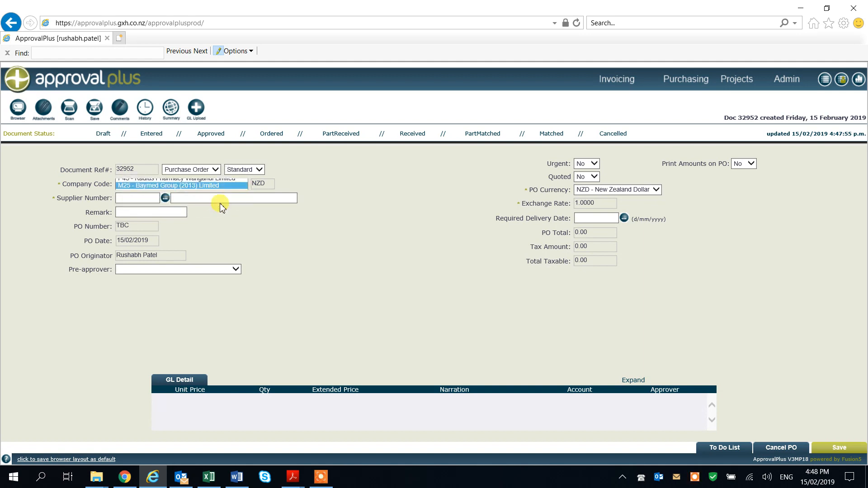
{"action": "left_click", "coordinate": [369, 240]}
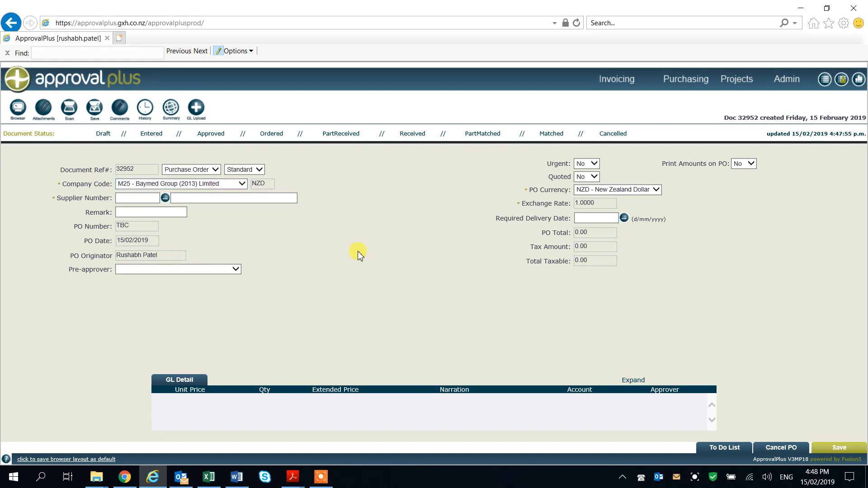
Look up the supplier by the name Officemax and assign it to the purchase order
{"action": "left_click", "coordinate": [165, 199]}
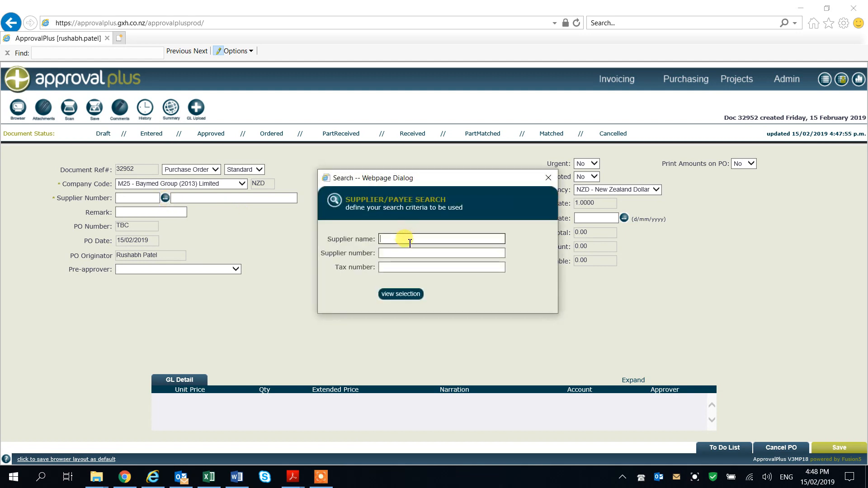
{"action": "type", "text": "Officemax"}
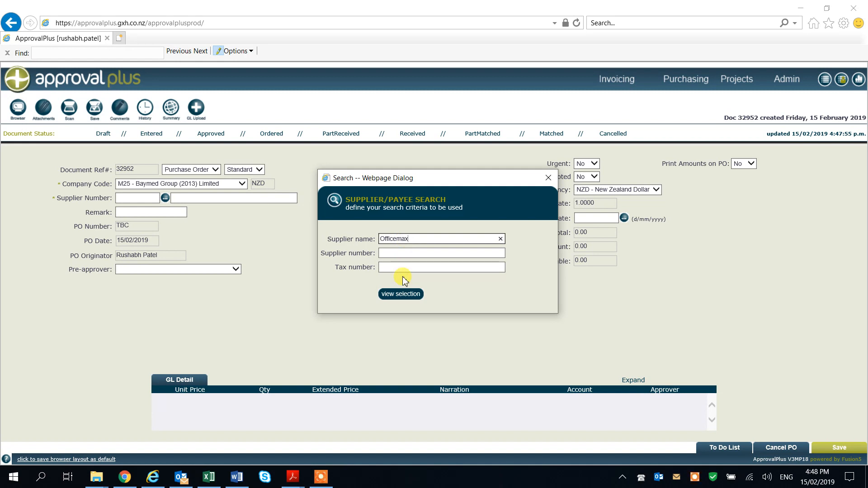
{"action": "left_click", "coordinate": [388, 294]}
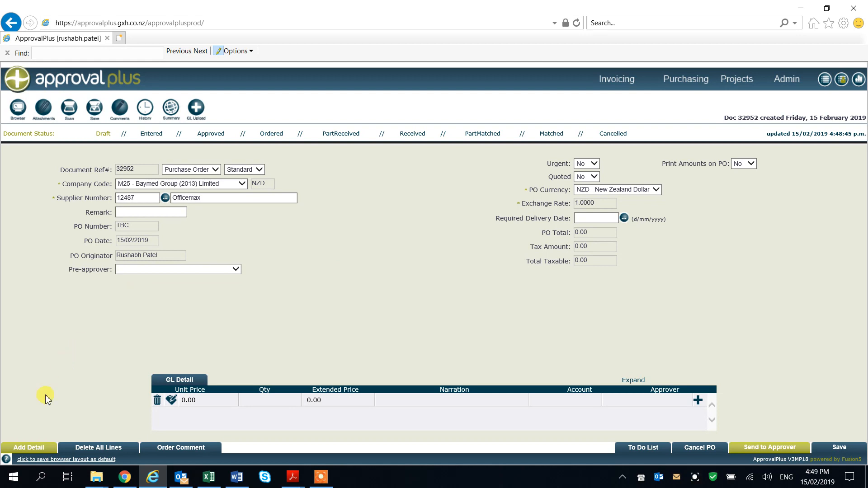
Add a detail line with unit price 50.00 and the description "A4 80gsm White Copy Paper x8 Feb 2019"
{"action": "left_click", "coordinate": [32, 448]}
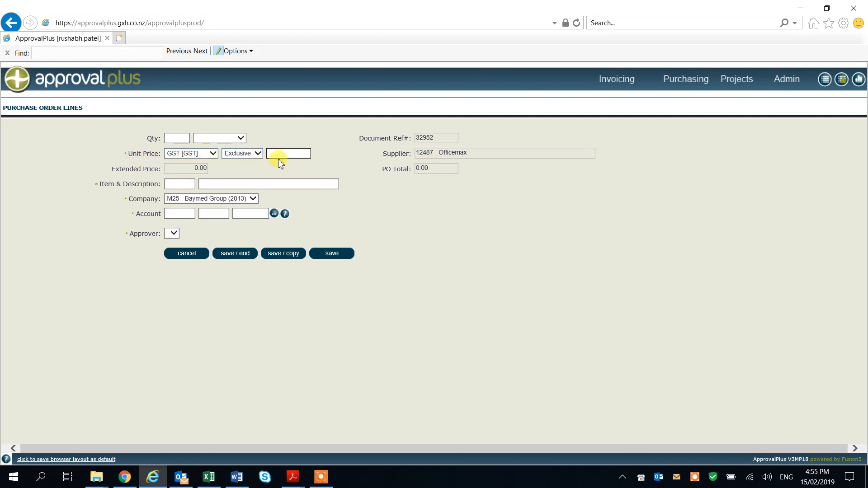
{"action": "type", "text": "50"}
{"action": "left_click", "coordinate": [306, 163]}
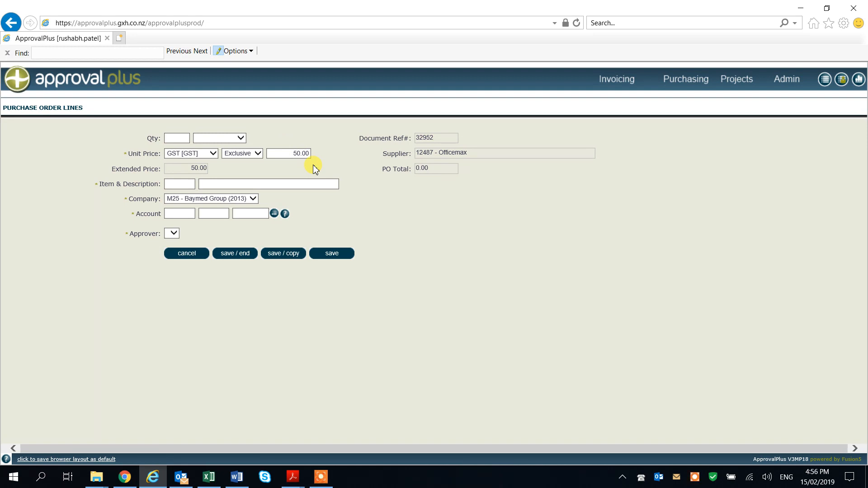
{"action": "left_click", "coordinate": [304, 184]}
{"action": "left_click", "coordinate": [272, 181]}
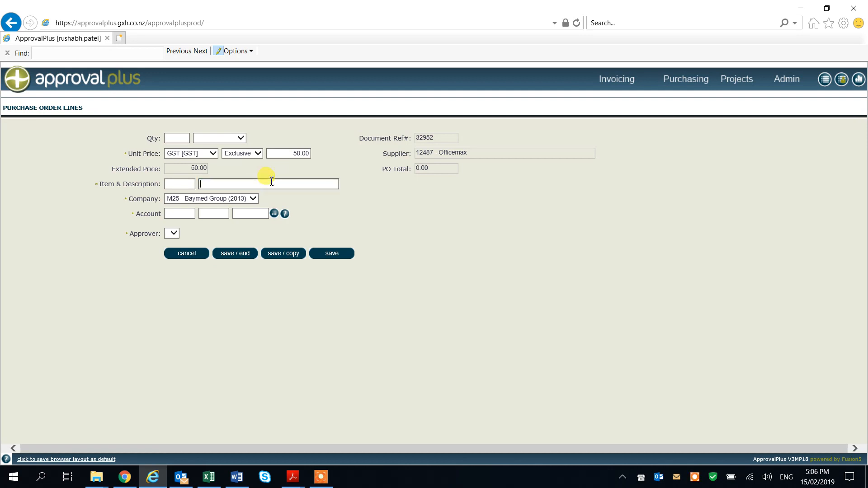
{"action": "type", "text": "A4 80gsm White Copy Paper x 8 Feb 2019"}
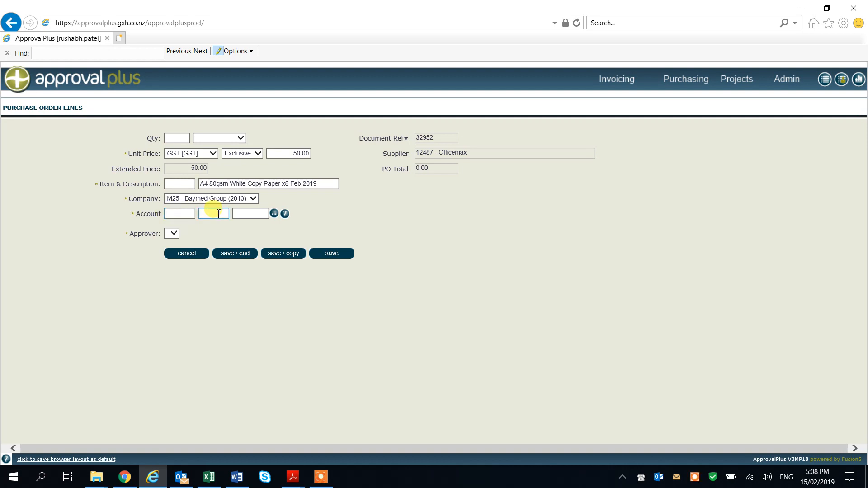
Assign the copy paper line to account 6140 Printing & Stationery of business unit M25-M2520-0-0 - The Doctors Papamoa
{"action": "left_click", "coordinate": [276, 214]}
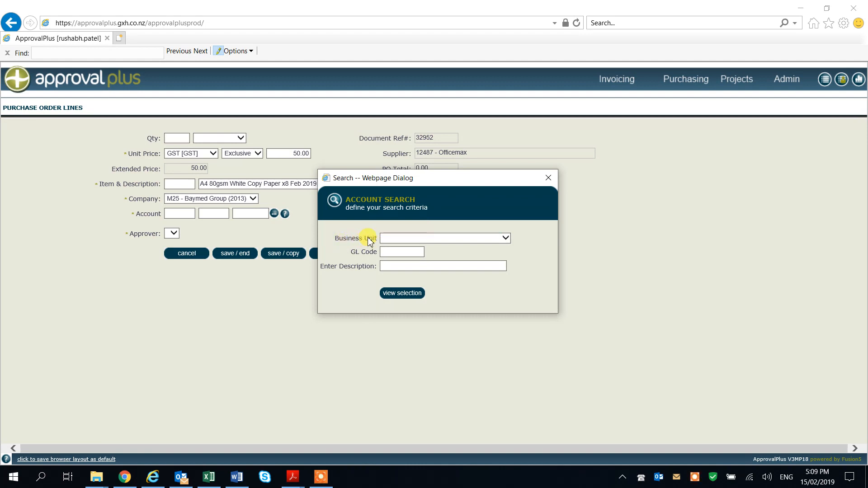
{"action": "left_click", "coordinate": [511, 238]}
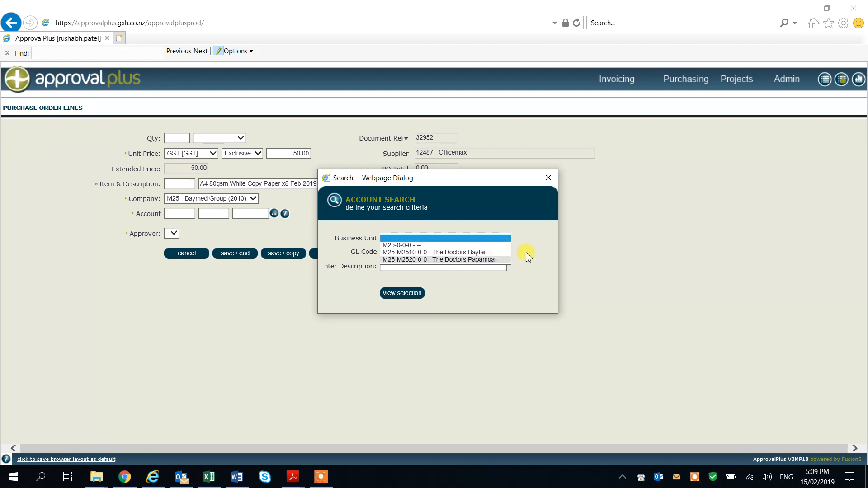
{"action": "key", "text": "F7"}
{"action": "key", "text": "F7"}
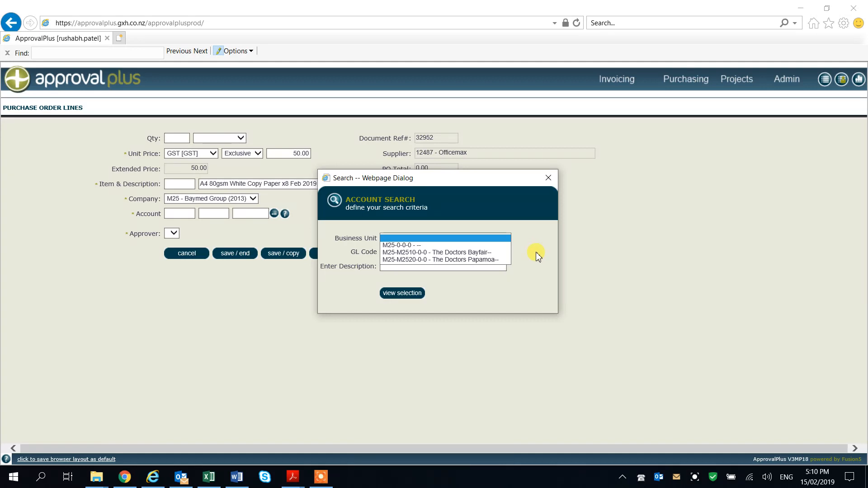
{"action": "left_click", "coordinate": [479, 260]}
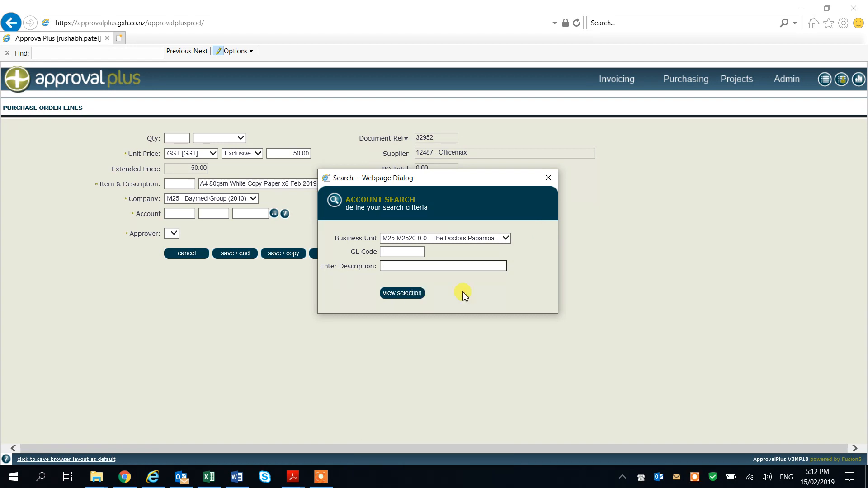
{"action": "left_click", "coordinate": [400, 294]}
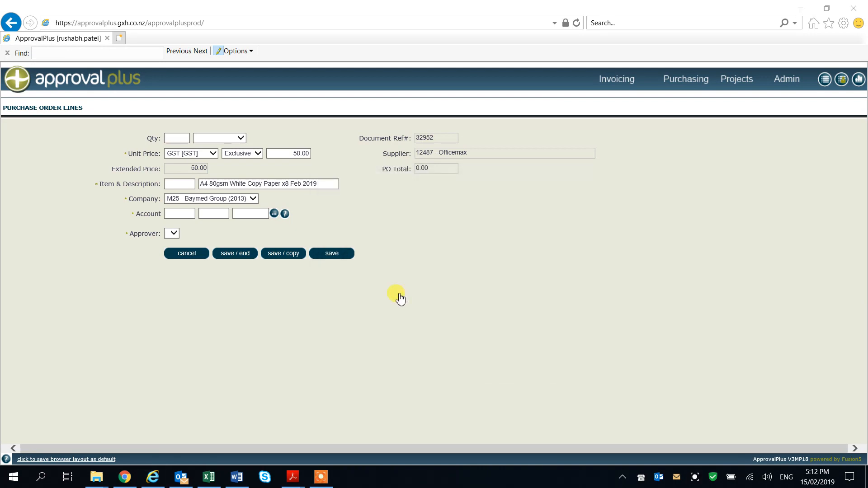
{"action": "scroll", "coordinate": [400, 297], "scroll_direction": "down", "scroll_amount": 10}
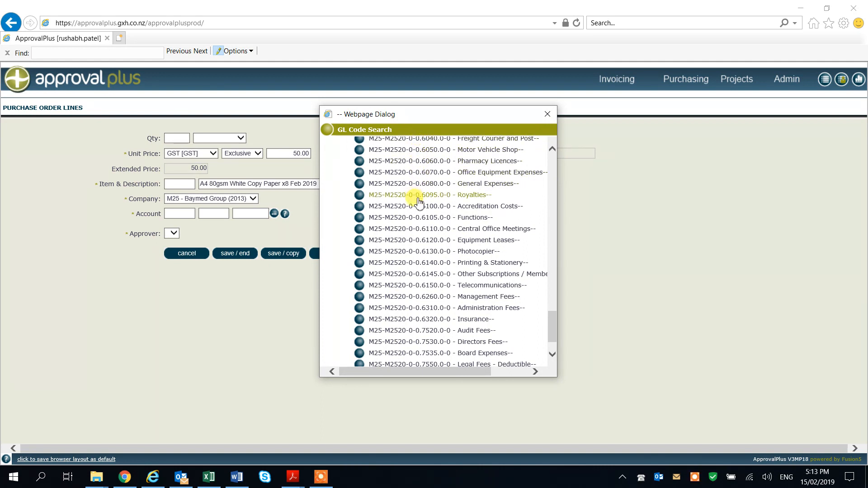
{"action": "left_click", "coordinate": [420, 263]}
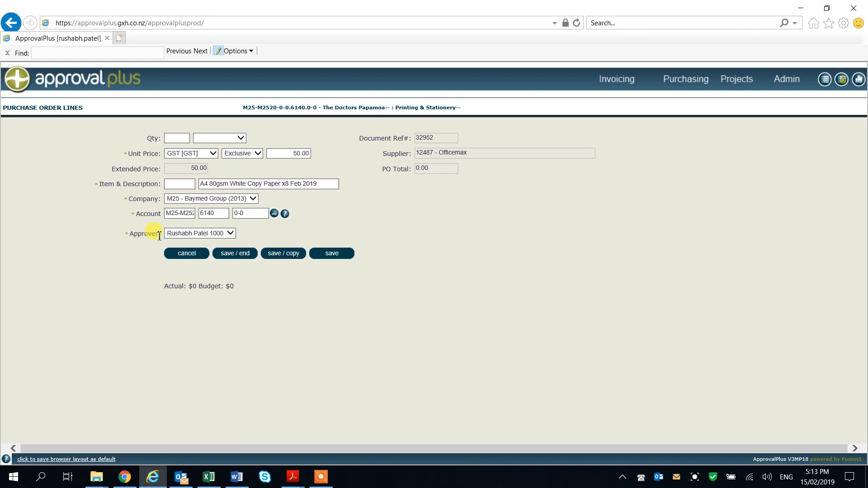
Choose the approver for the copy paper line and save it, continuing with another blank line
{"action": "left_click", "coordinate": [233, 234]}
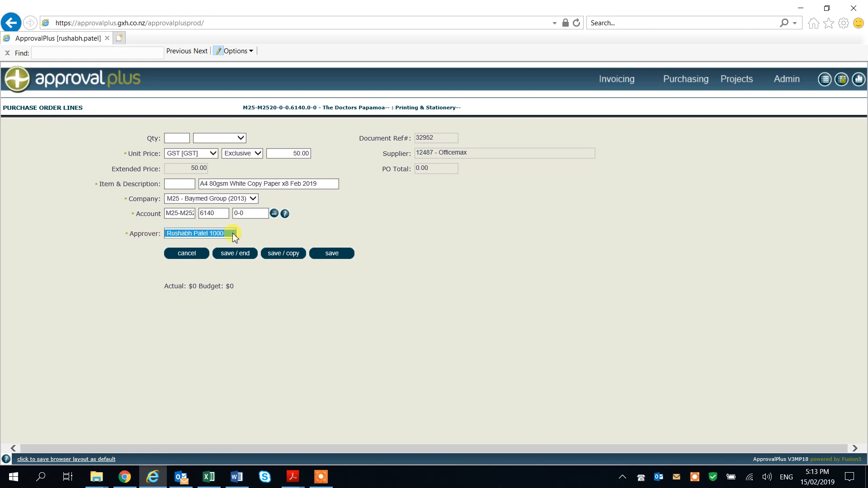
{"action": "left_click", "coordinate": [222, 234]}
{"action": "left_click", "coordinate": [277, 235]}
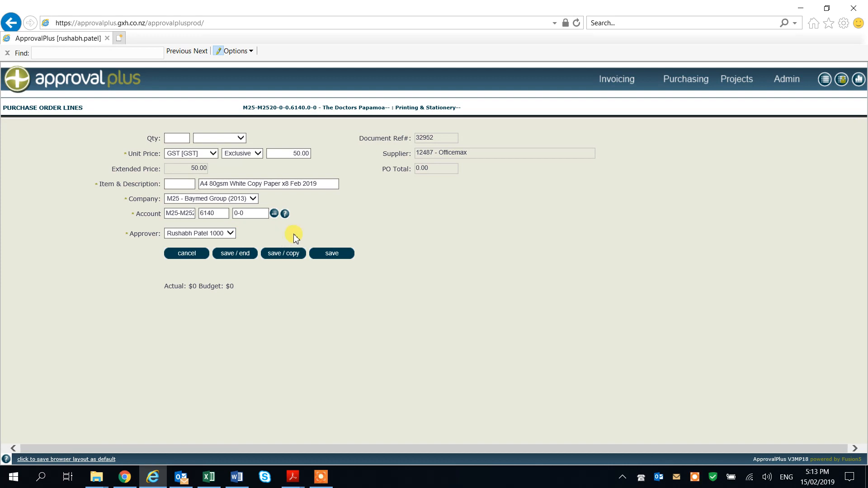
{"action": "left_click", "coordinate": [326, 255]}
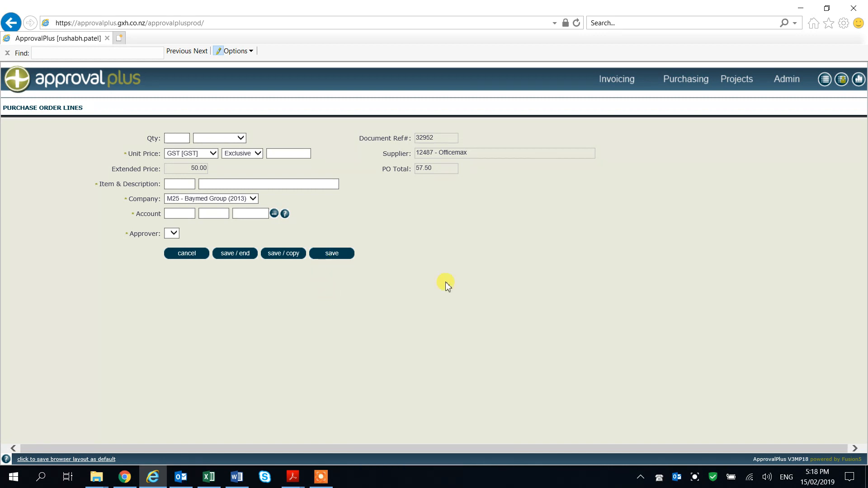
Fill in the second line with unit price 50.00 and the description "3025 - hand sanitiser x 5 Feb 2019 Papamoa"
{"action": "left_click", "coordinate": [305, 154]}
{"action": "type", "text": "50"}
{"action": "left_click", "coordinate": [319, 187]}
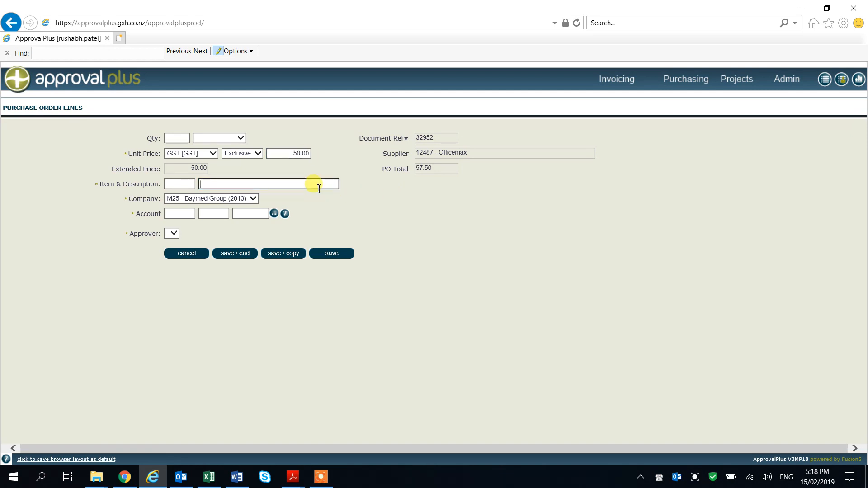
{"action": "type", "text": "3025 - hand sanitiser x 5 Feb 2019 Papamoa"}
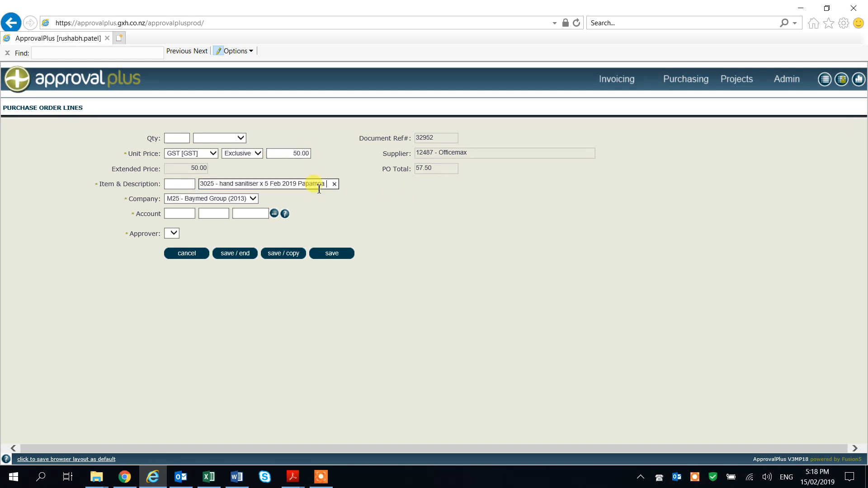
Assign the hand sanitiser line to account 3025 Cleaning of business unit M25-M2520-0-0 - The Doctors Papamoa
{"action": "left_click", "coordinate": [274, 215]}
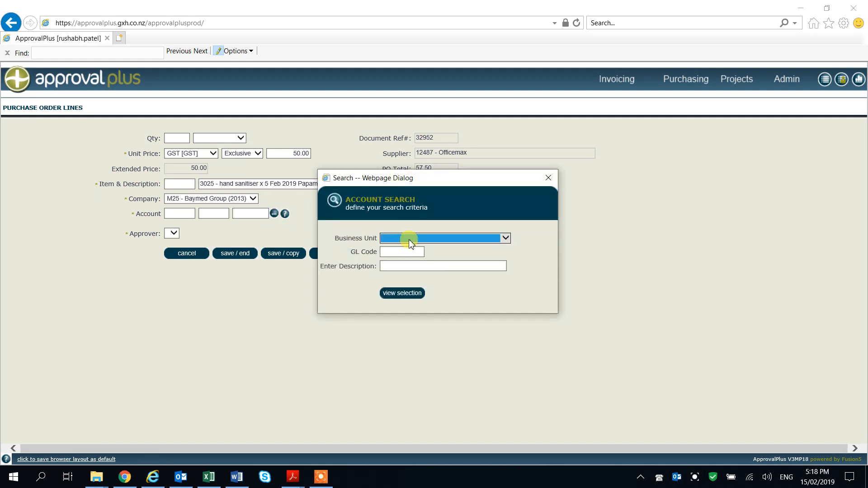
{"action": "left_click", "coordinate": [410, 239]}
{"action": "left_click", "coordinate": [412, 257]}
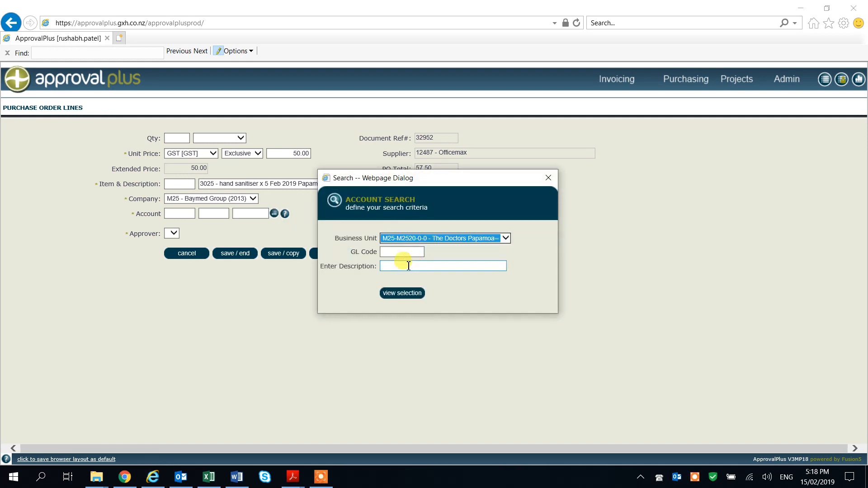
{"action": "left_click", "coordinate": [390, 294]}
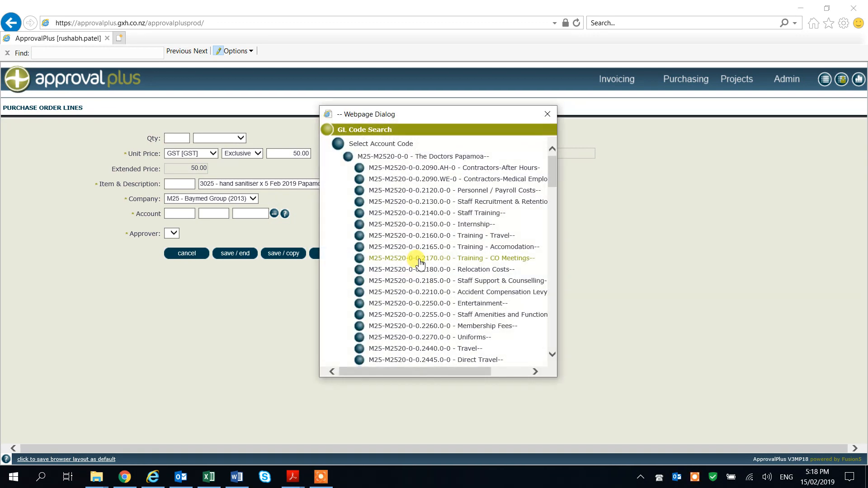
{"action": "scroll", "coordinate": [419, 264], "scroll_direction": "down", "scroll_amount": 10}
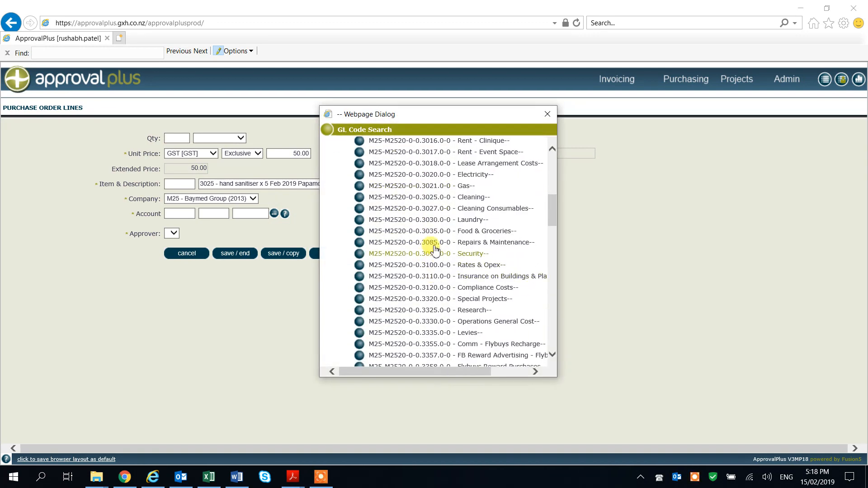
{"action": "left_click", "coordinate": [434, 198]}
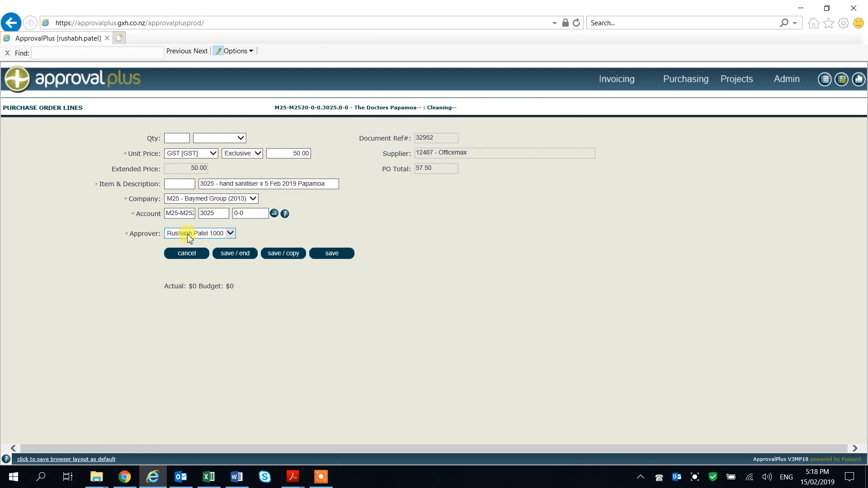
Choose the approver for the hand sanitiser line, save it and finish entering lines
{"action": "left_click", "coordinate": [188, 235]}
{"action": "left_click", "coordinate": [271, 233]}
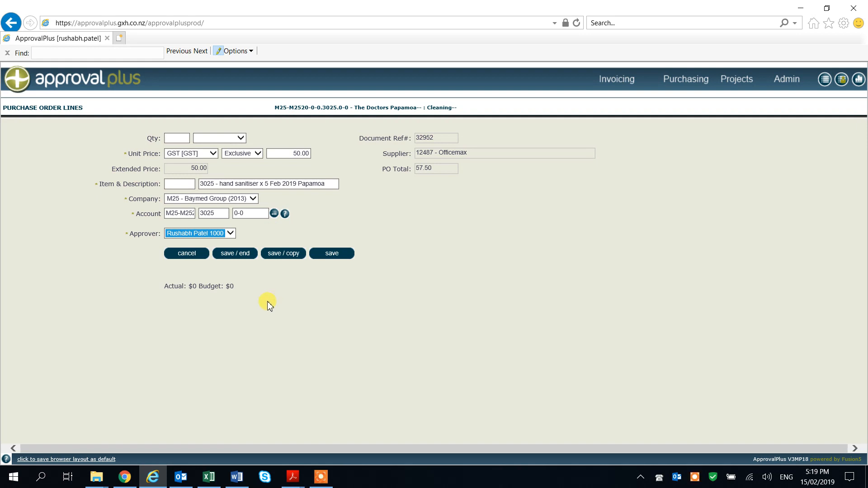
{"action": "left_click", "coordinate": [234, 254]}
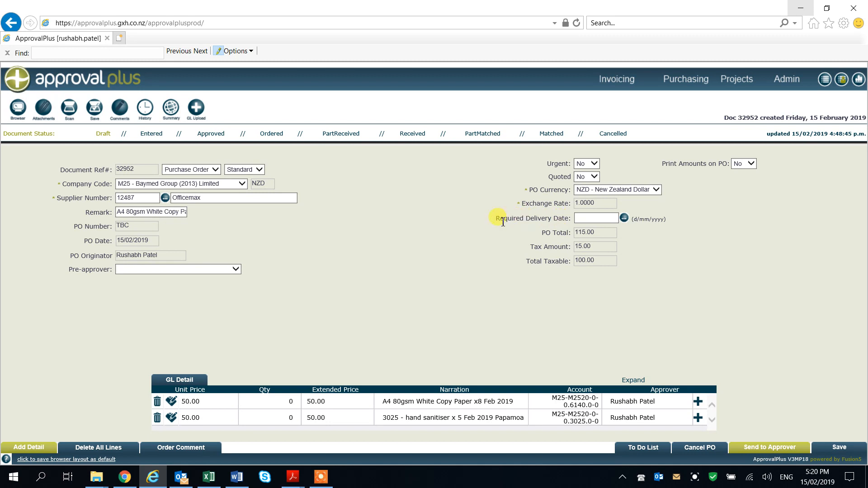
Set the required delivery date to 22/02/2019 and save an order comment requesting delivery to the named contact at the reception
{"action": "left_click", "coordinate": [625, 218]}
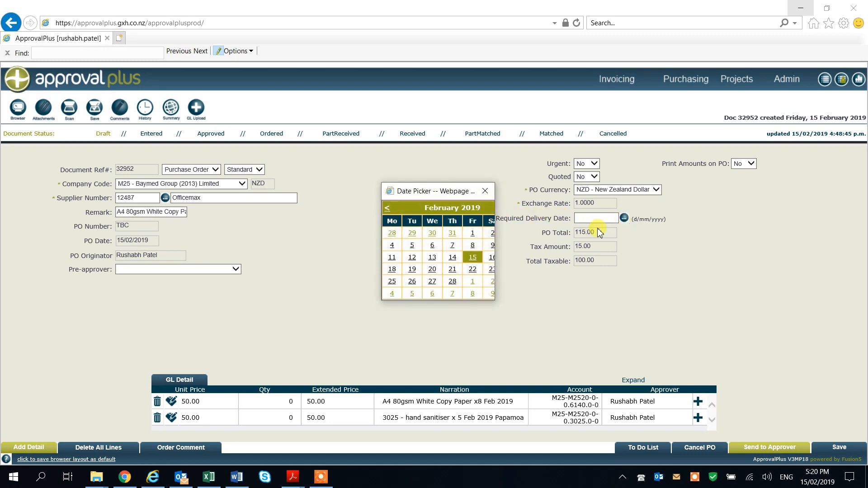
{"action": "left_click", "coordinate": [472, 270]}
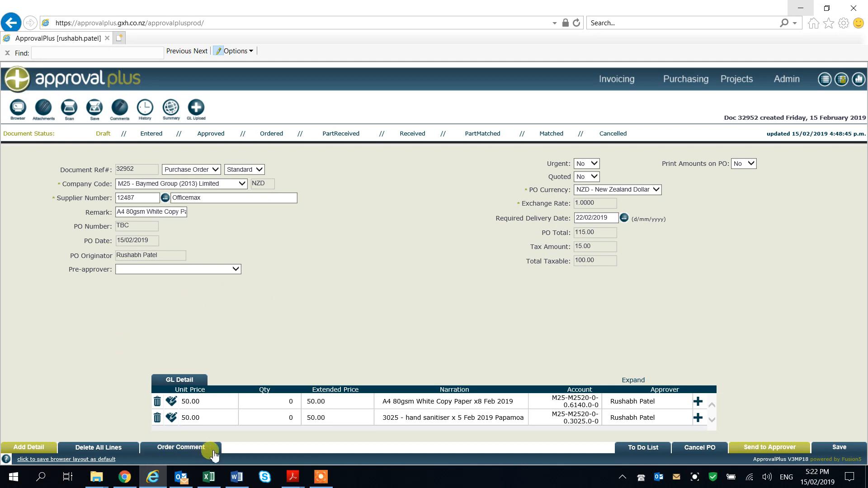
{"action": "left_click", "coordinate": [187, 449]}
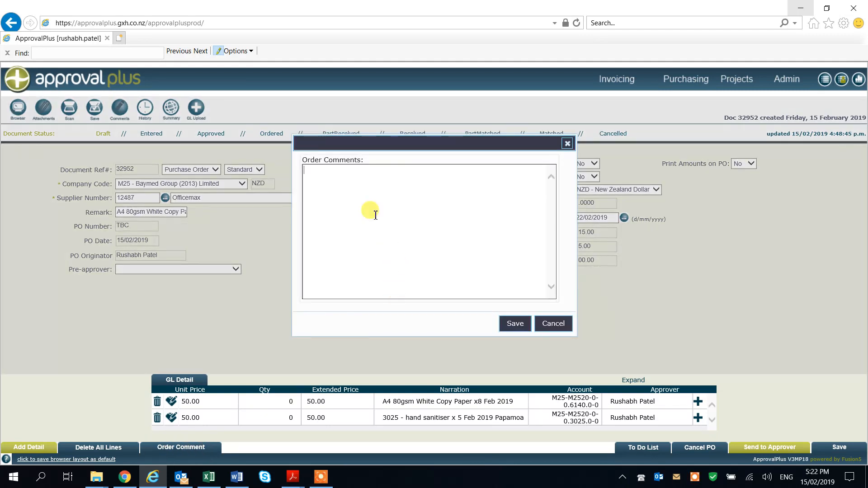
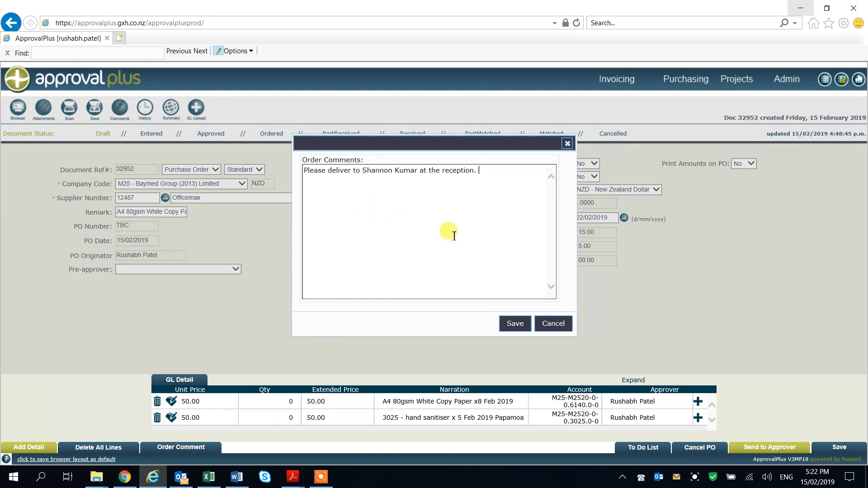
{"action": "left_click", "coordinate": [513, 324]}
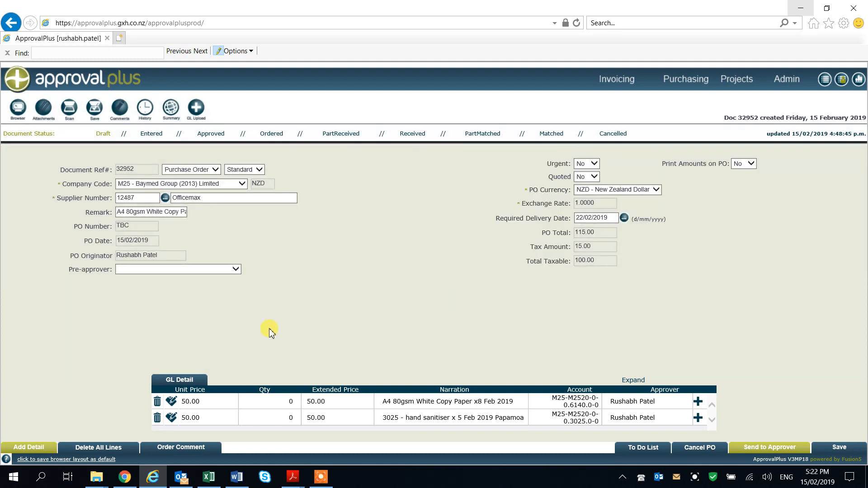
Send the completed purchase order to the approver
{"action": "left_click", "coordinate": [218, 401]}
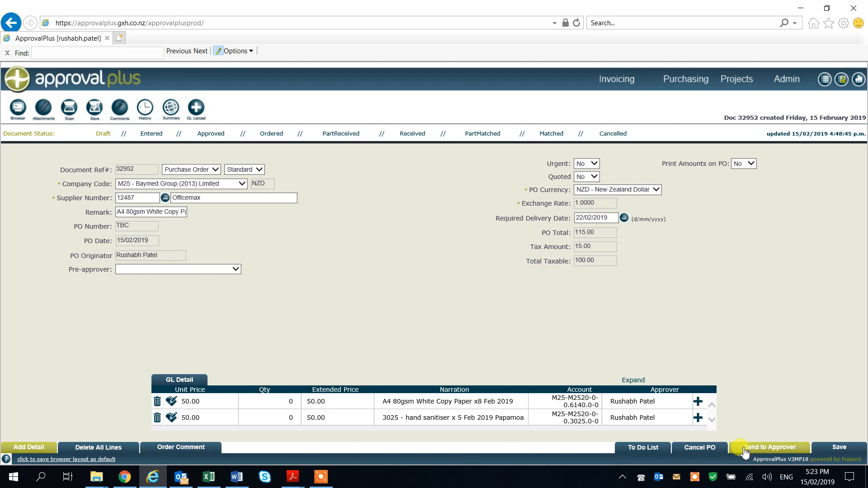
{"action": "left_click", "coordinate": [774, 451]}
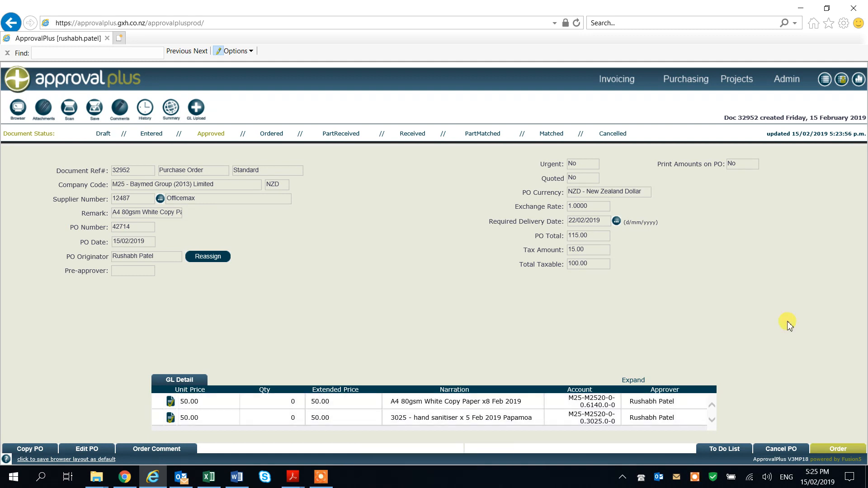
Place the approved purchase order by email using the supplier's ordering e-mail address, and dismiss any resulting message
{"action": "left_click", "coordinate": [836, 450]}
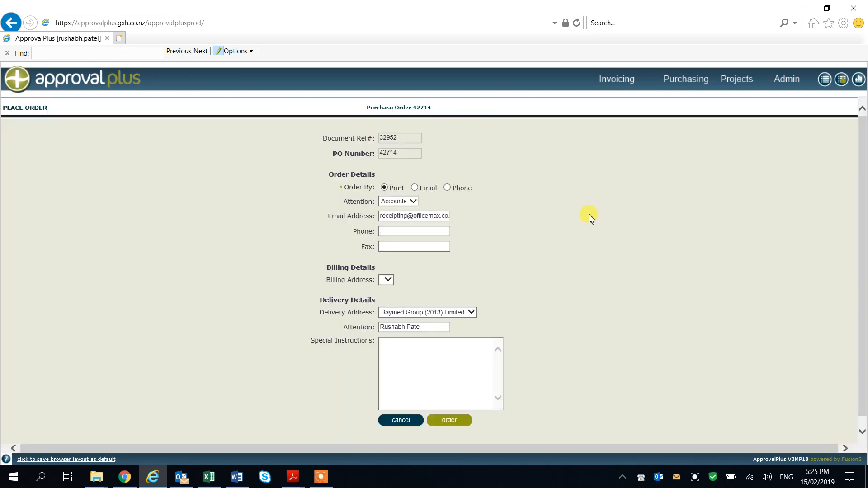
{"action": "left_click", "coordinate": [415, 188]}
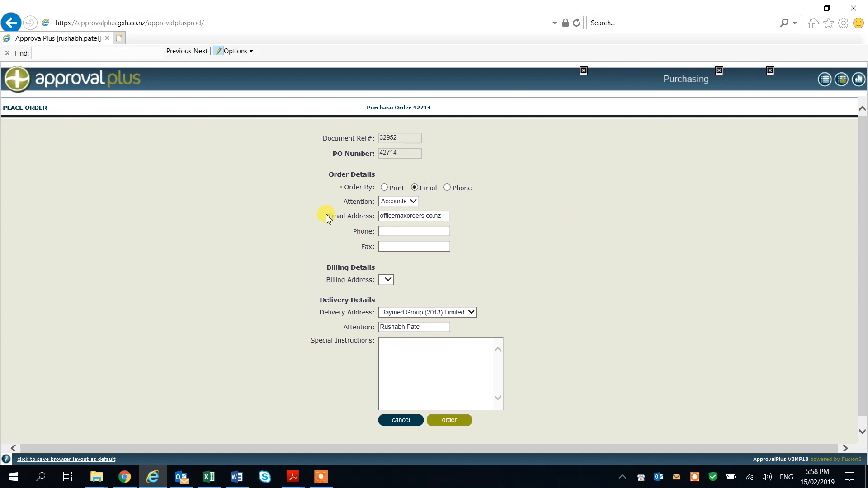
{"action": "left_click_drag", "start_coordinate": [326, 216], "coordinate": [362, 219]}
{"action": "left_click", "coordinate": [460, 223]}
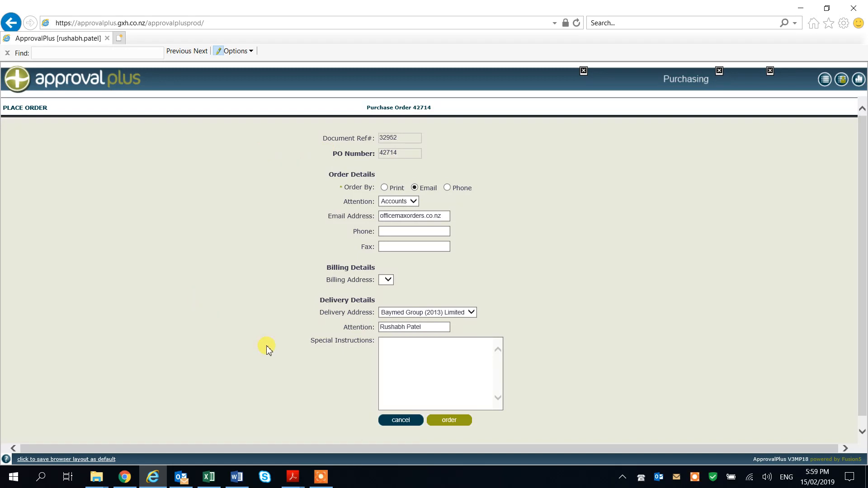
{"action": "left_click", "coordinate": [449, 421]}
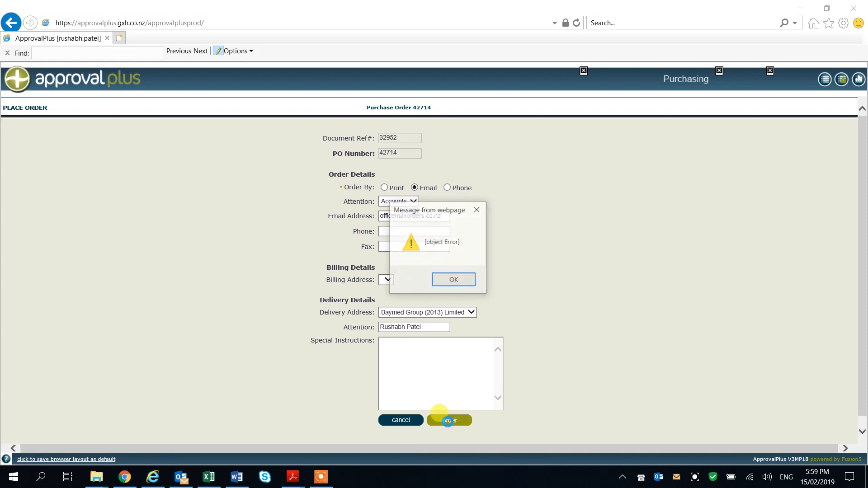
{"action": "left_click", "coordinate": [460, 286]}
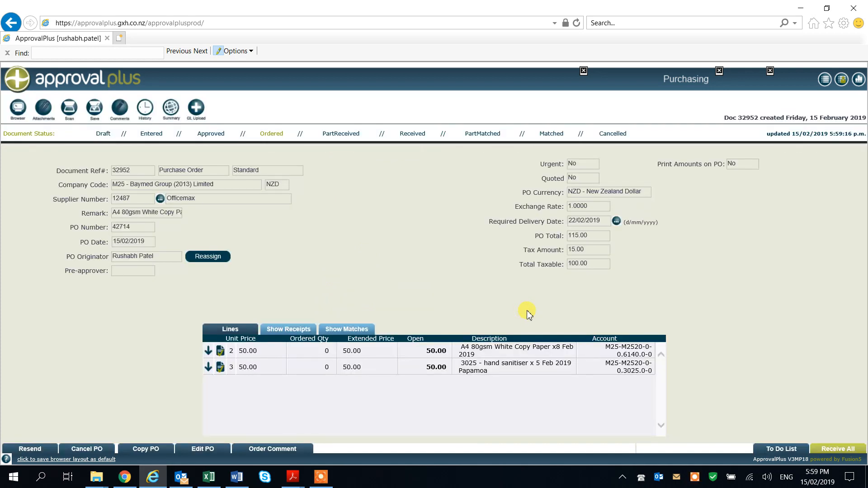